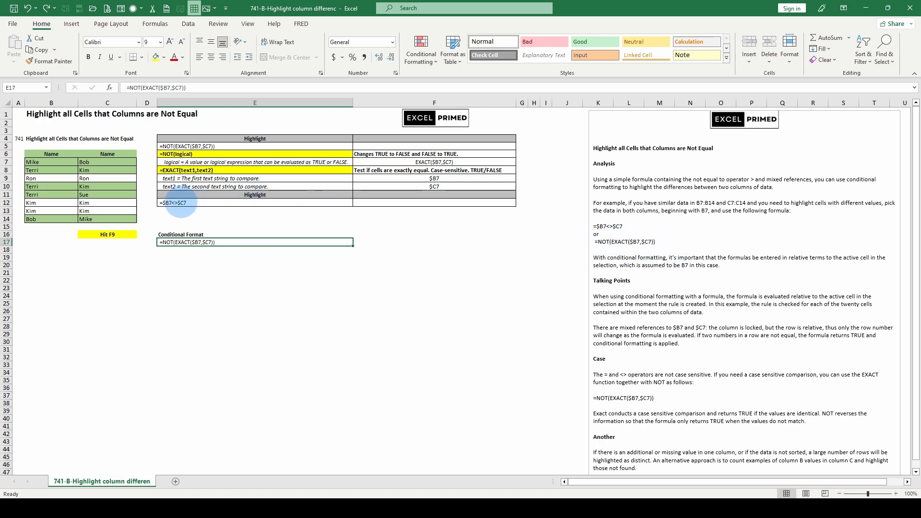
Review the highlight formulas in E12 and E17 and the explanatory notes beside the sheet.
{"action": "left_click", "coordinate": [181, 203]}
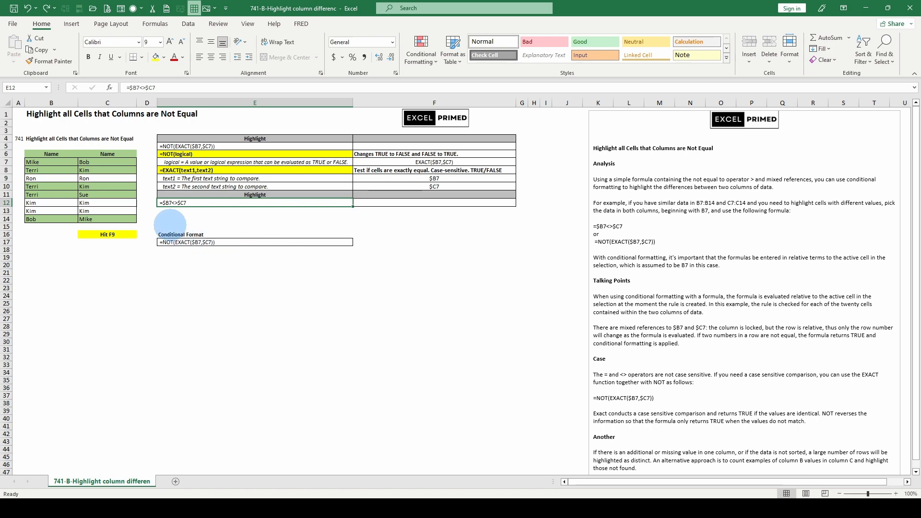
{"action": "left_click", "coordinate": [173, 241]}
{"action": "scroll", "coordinate": [669, 343], "scroll_direction": "down", "scroll_amount": 2}
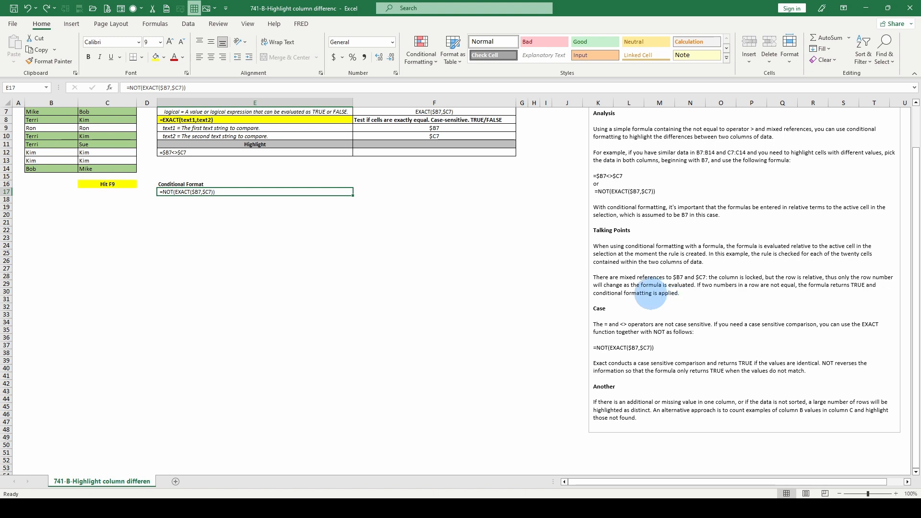
{"action": "scroll", "coordinate": [651, 293], "scroll_direction": "up", "scroll_amount": 1}
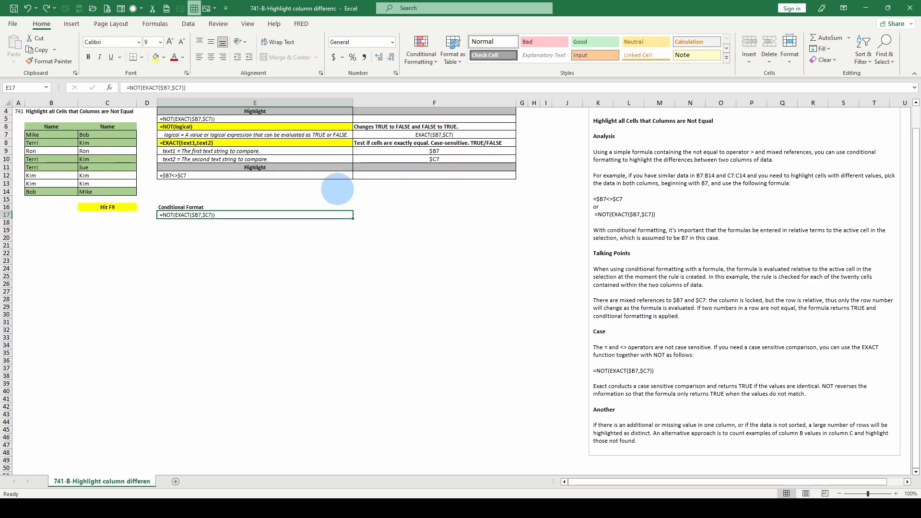
{"action": "left_click", "coordinate": [184, 175]}
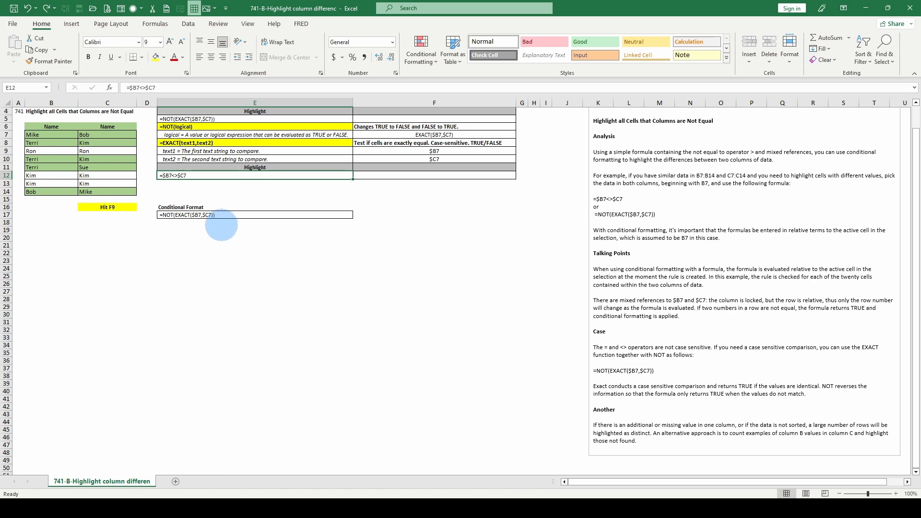
{"action": "left_click", "coordinate": [194, 215]}
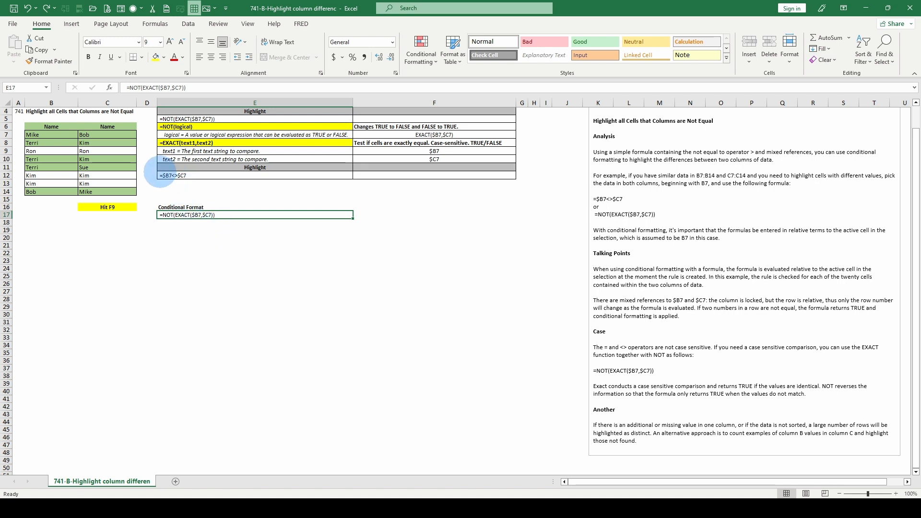
{"action": "scroll", "coordinate": [218, 235], "scroll_direction": "up", "scroll_amount": 1}
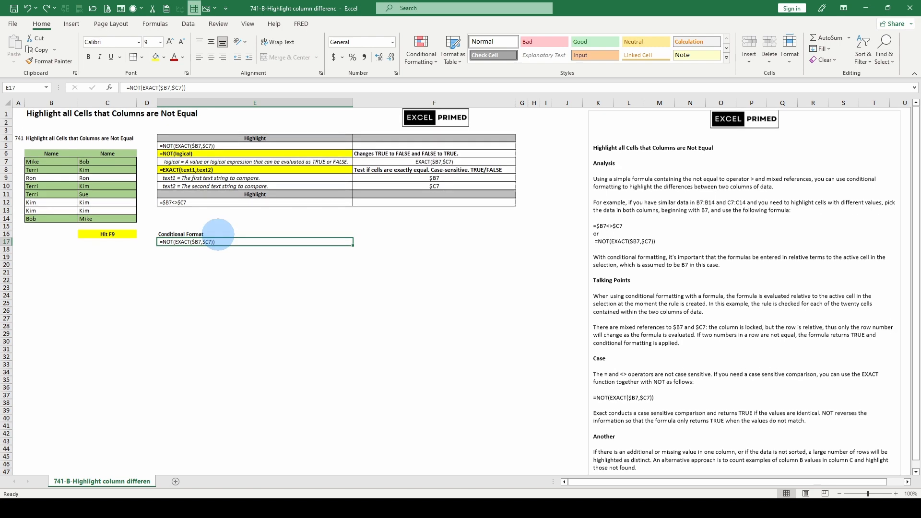
{"action": "scroll", "coordinate": [341, 334], "scroll_direction": "down", "scroll_amount": 1}
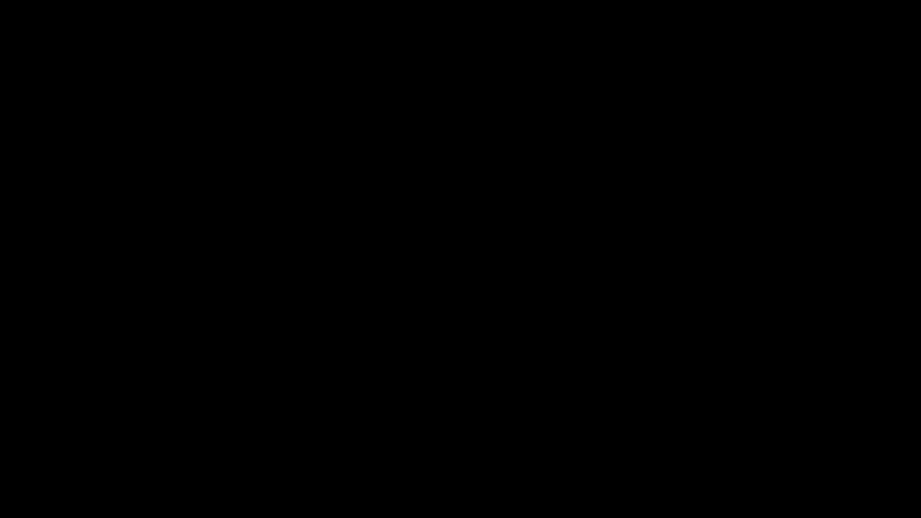
{"action": "scroll", "coordinate": [701, 345], "scroll_direction": "down", "scroll_amount": 1}
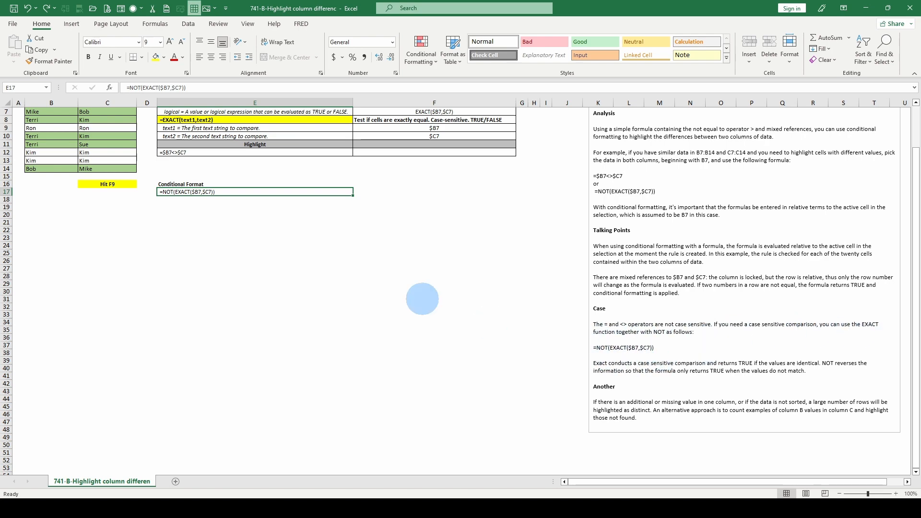
{"action": "scroll", "coordinate": [304, 261], "scroll_direction": "up", "scroll_amount": 2}
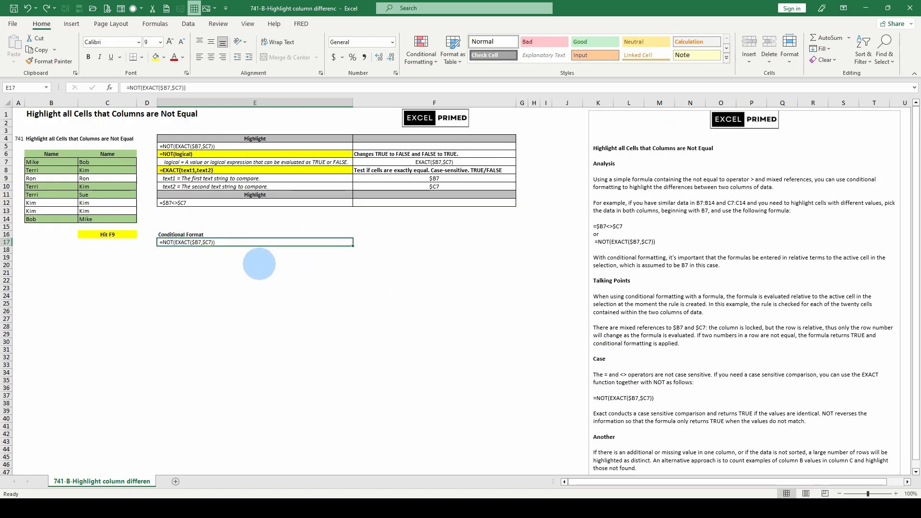
{"action": "scroll", "coordinate": [261, 264], "scroll_direction": "down", "scroll_amount": 2}
{"action": "scroll", "coordinate": [316, 263], "scroll_direction": "up", "scroll_amount": 2}
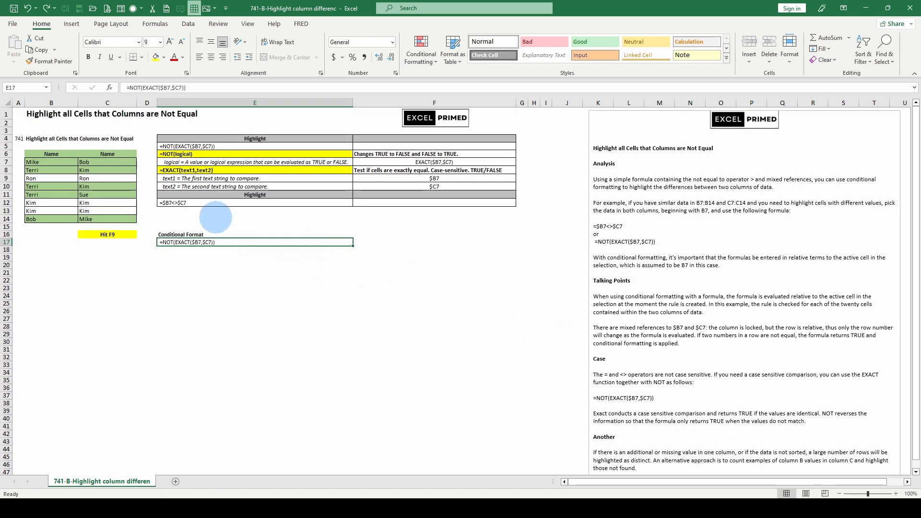
{"action": "left_click", "coordinate": [216, 218]}
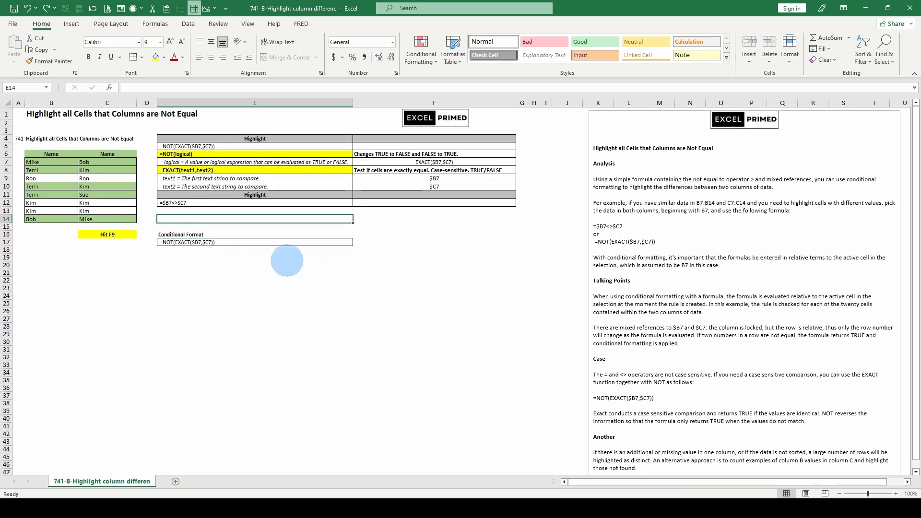
Select the two name columns in B7:C14.
{"action": "left_click", "coordinate": [56, 162]}
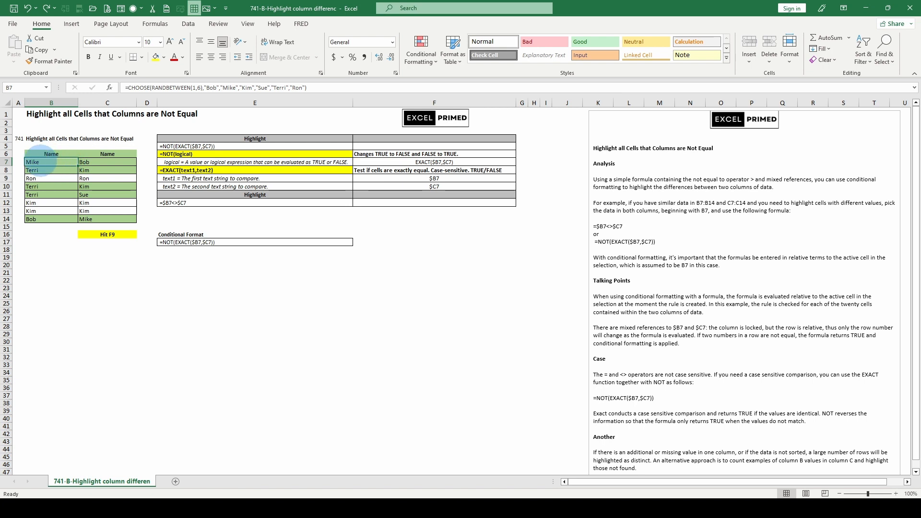
{"action": "mouse_move", "coordinate": [41, 161]}
{"action": "left_mouse_down"}
{"action": "mouse_move", "coordinate": [99, 186]}
{"action": "mouse_move", "coordinate": [120, 219]}
{"action": "left_mouse_up"}
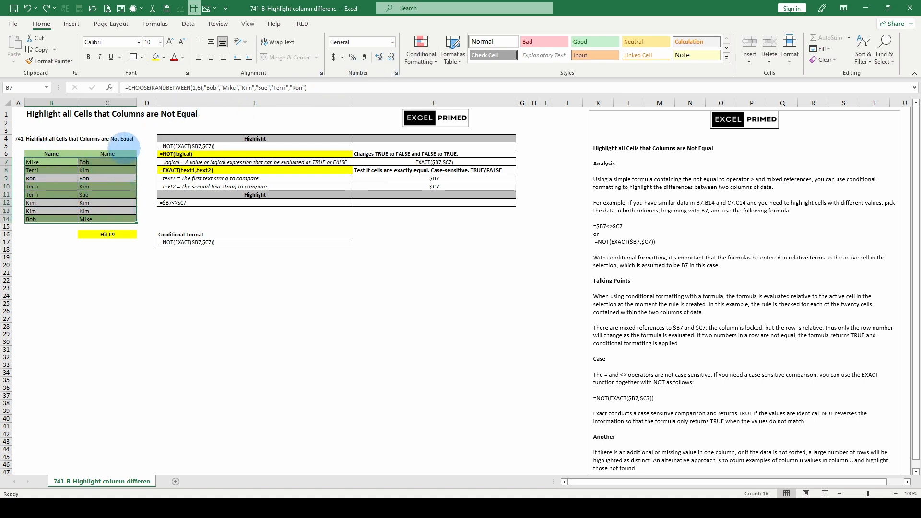
{"action": "key", "text": "alt"}
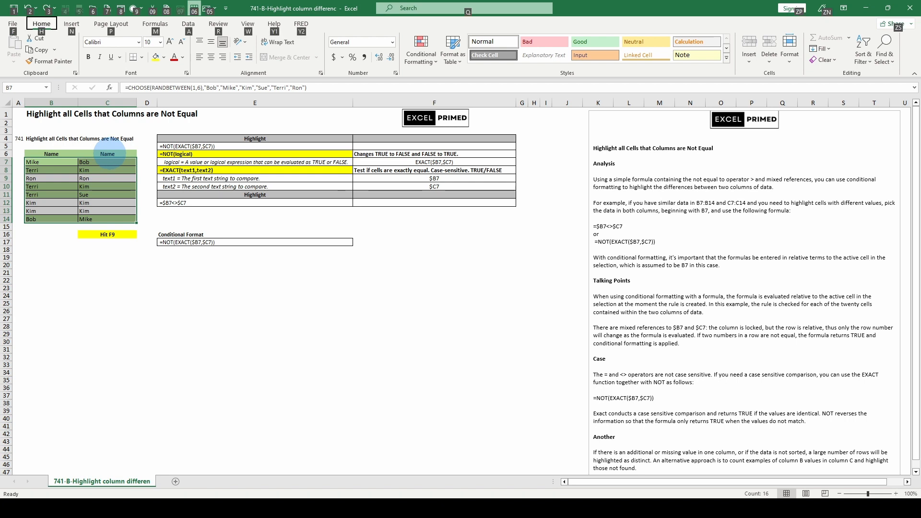
{"action": "key", "text": "h"}
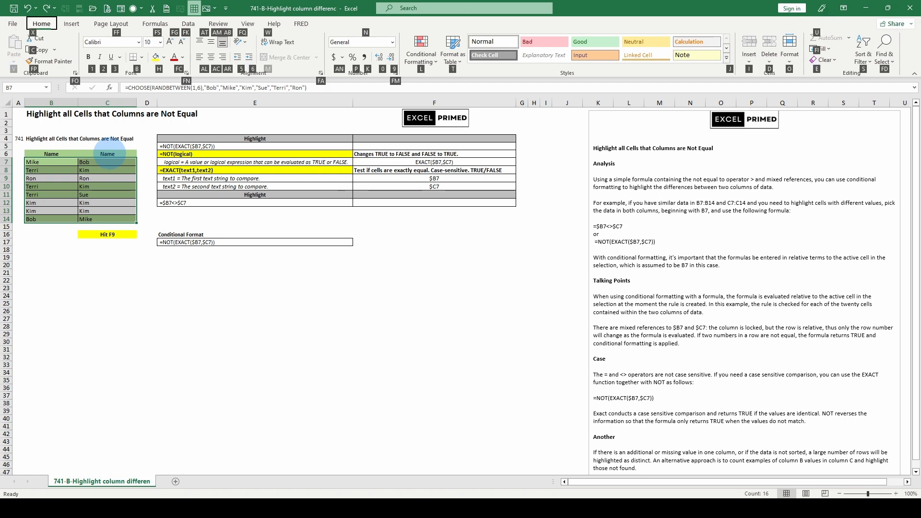
{"action": "key", "text": "l"}
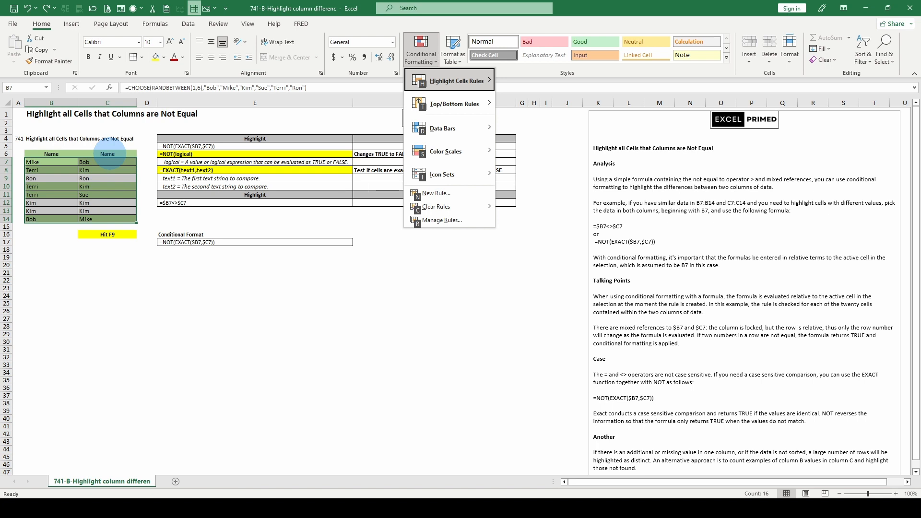
{"action": "key", "text": "n"}
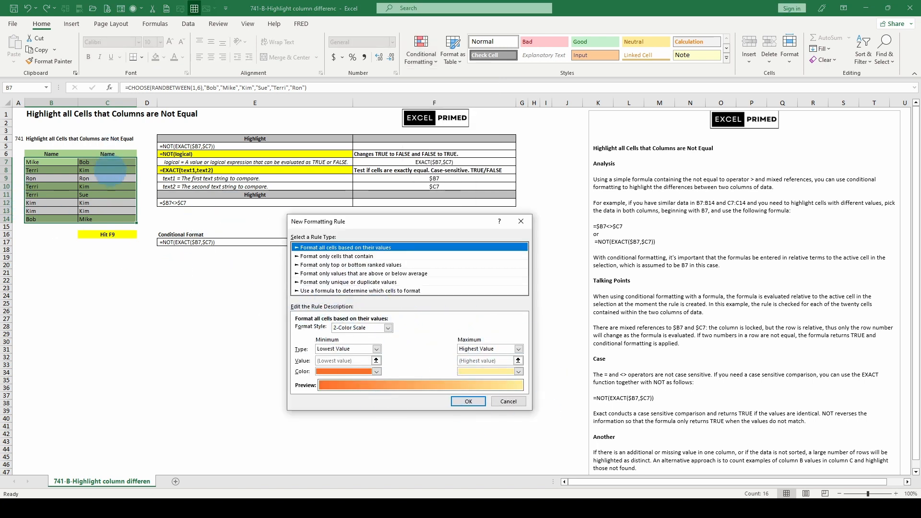
{"action": "left_click", "coordinate": [508, 401]}
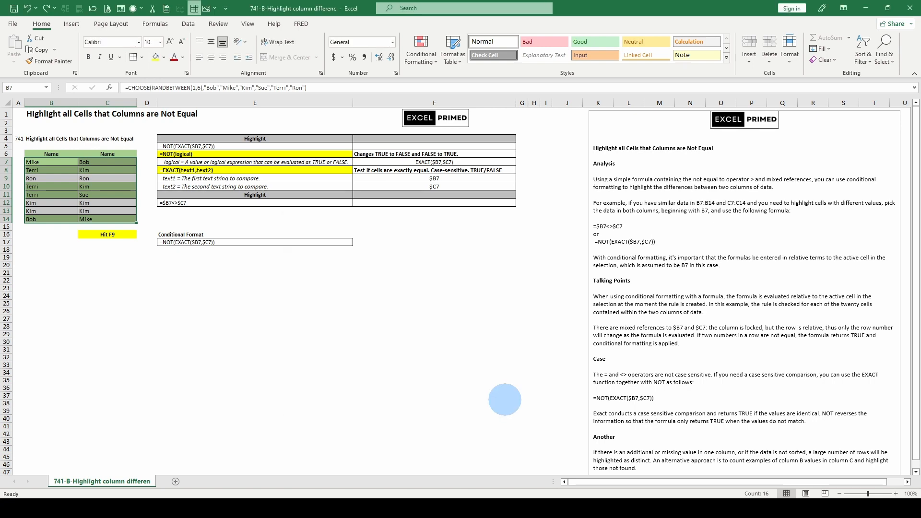
Edit the conditional formatting rule on B7:C14 so its formula reads =NOT(EXACT(B7,C7)).
{"action": "left_click", "coordinate": [421, 48]}
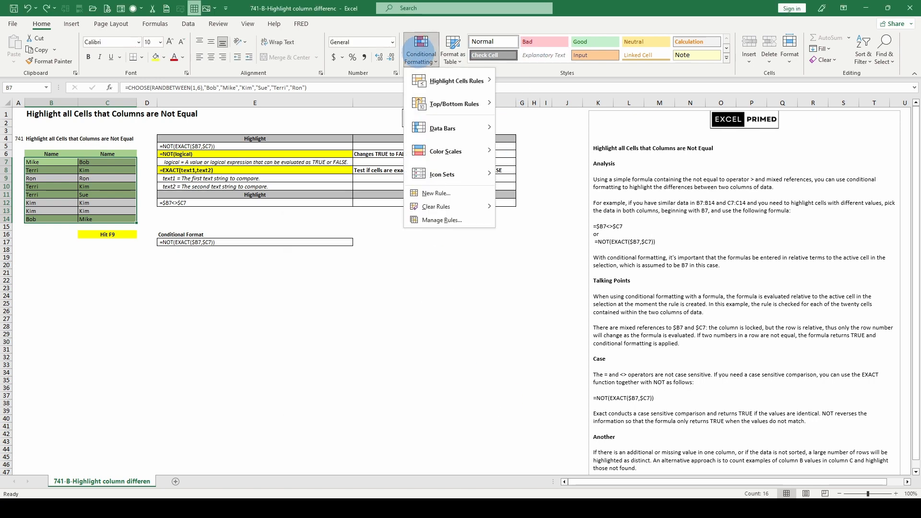
{"action": "left_click", "coordinate": [422, 222]}
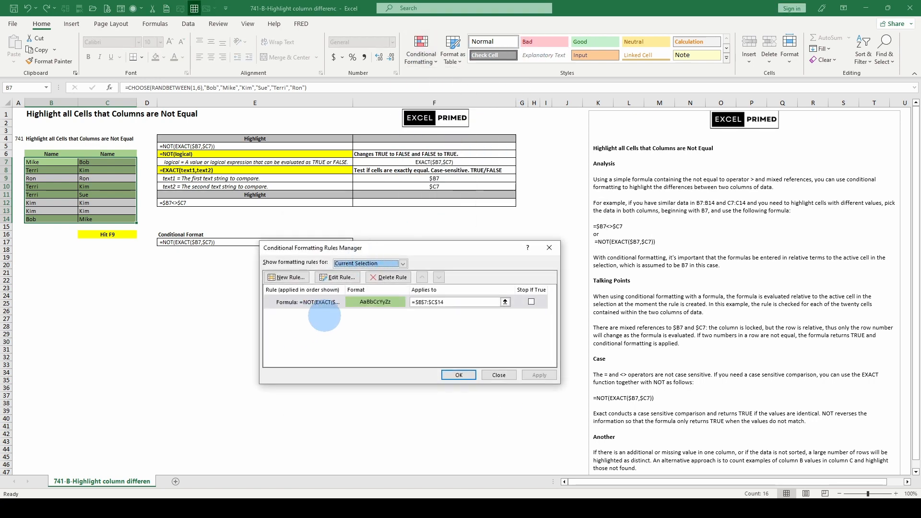
{"action": "left_click", "coordinate": [337, 277]}
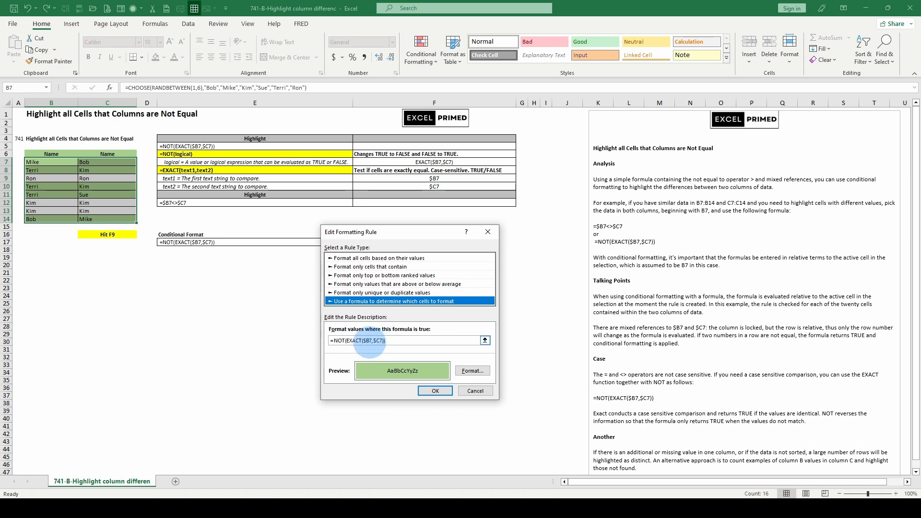
{"action": "left_click", "coordinate": [363, 340]}
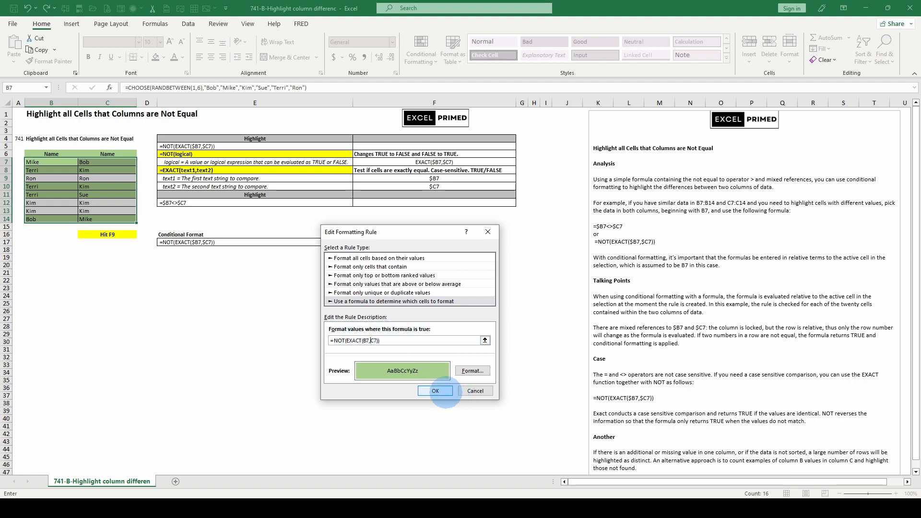
{"action": "left_click", "coordinate": [444, 391]}
{"action": "left_click", "coordinate": [449, 431]}
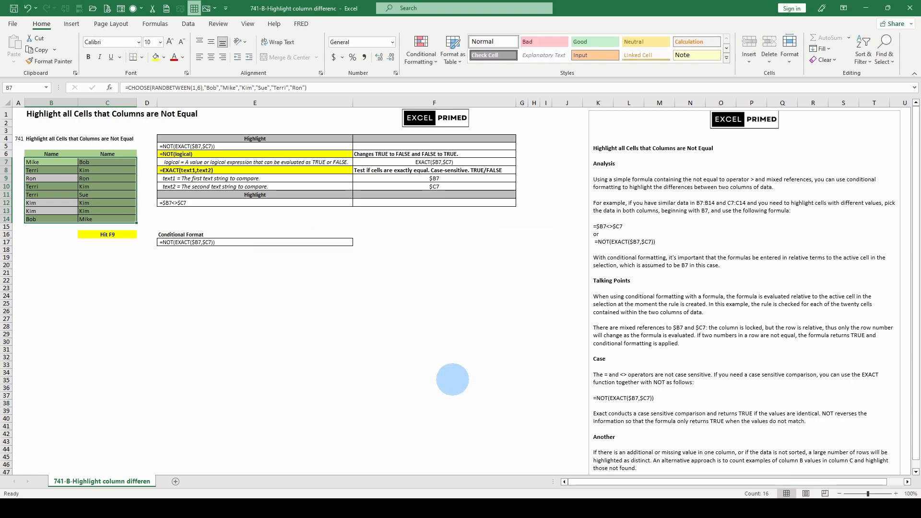
Inspect the formula behind C7 and the =NOT(EXACT($B7,$C7)) formula in E17.
{"action": "left_click", "coordinate": [107, 162]}
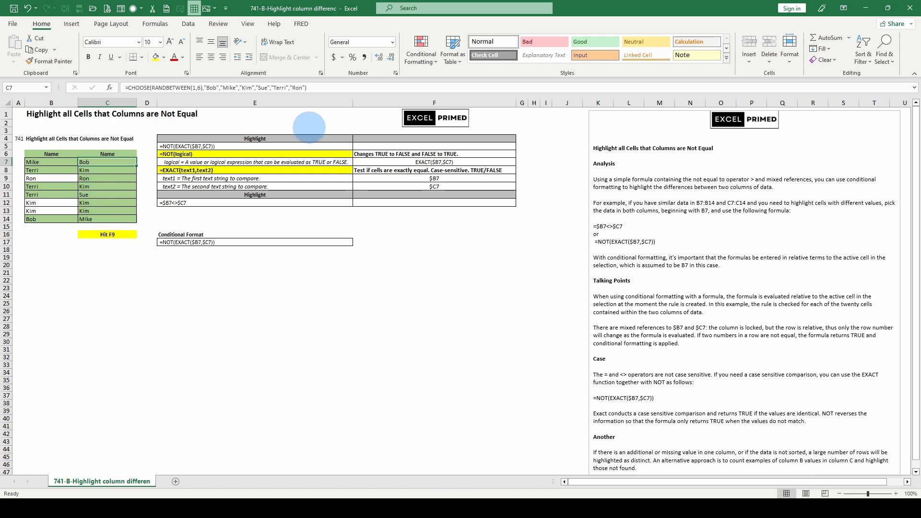
{"action": "left_click", "coordinate": [425, 51]}
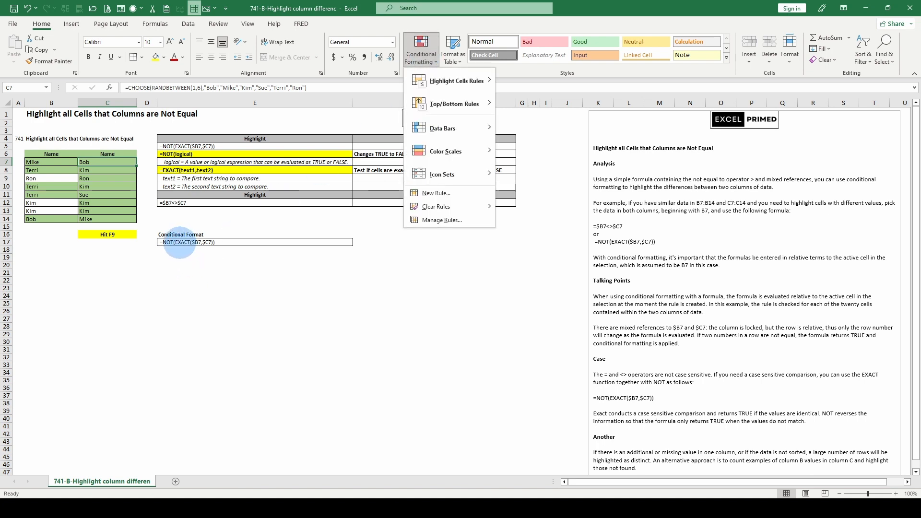
{"action": "left_click", "coordinate": [179, 243]}
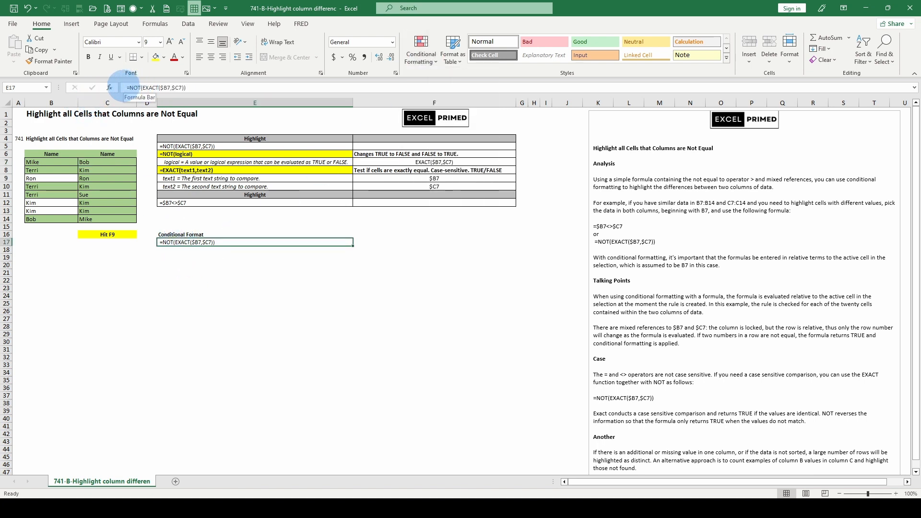
{"action": "left_click_drag", "start_coordinate": [127, 87], "coordinate": [200, 88]}
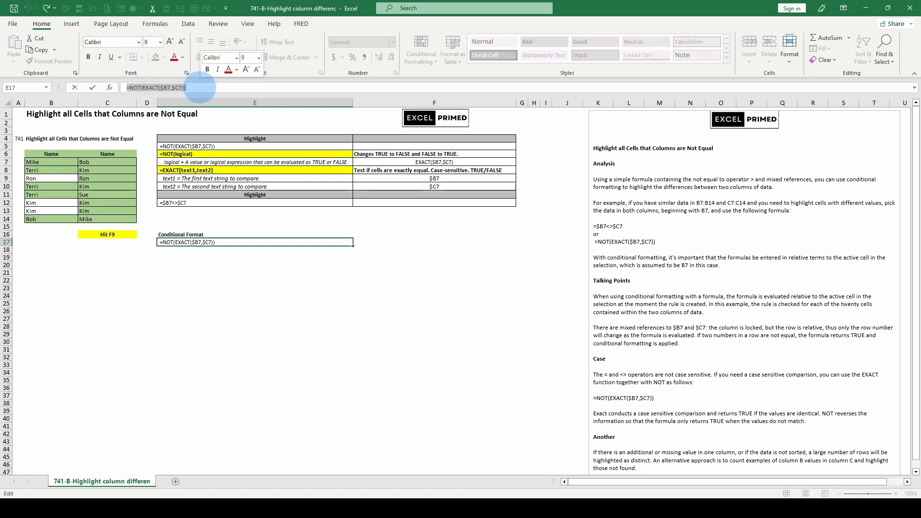
{"action": "key", "text": "Escape"}
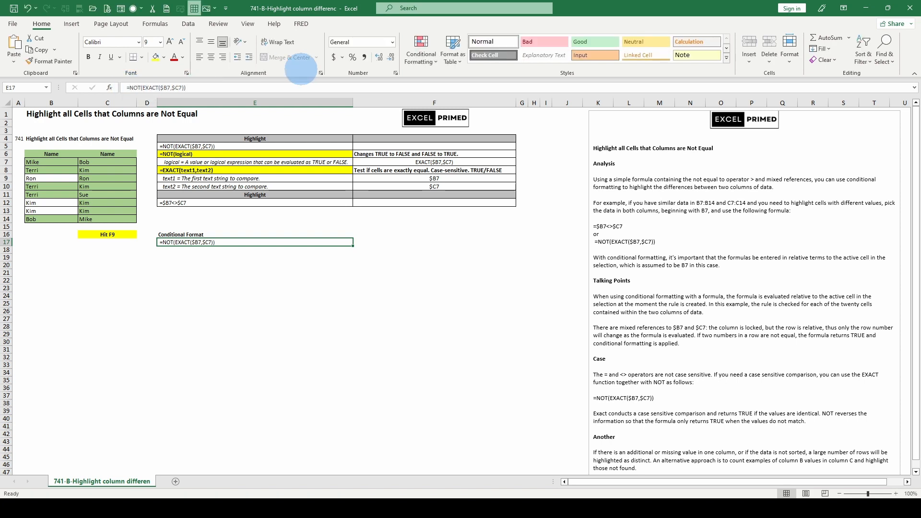
Check the conditional formatting rules applied to cell E17.
{"action": "left_click", "coordinate": [421, 53]}
{"action": "left_click", "coordinate": [442, 220]}
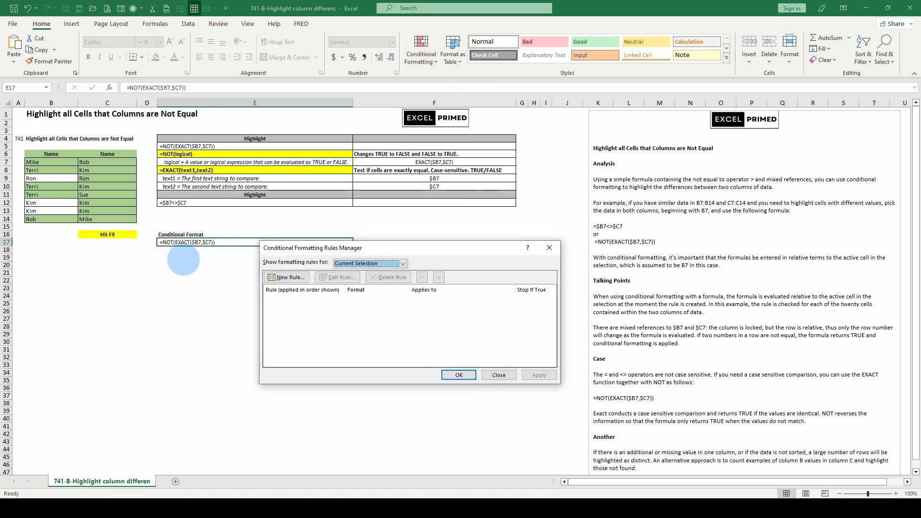
{"action": "left_click", "coordinate": [498, 375]}
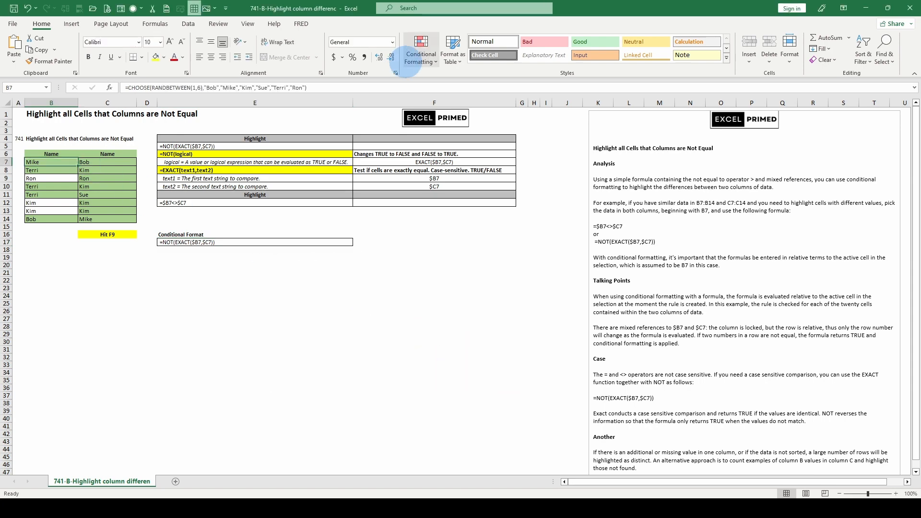
Reopen the conditional formatting rule on the name list and review its =NOT(EXACT(B7,C7)) formula.
{"action": "left_click", "coordinate": [421, 53]}
{"action": "left_click", "coordinate": [428, 223]}
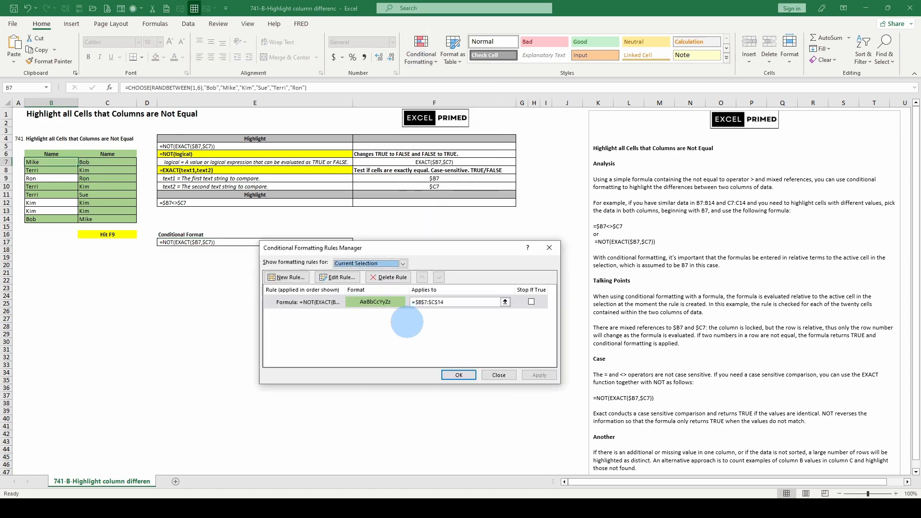
{"action": "left_click", "coordinate": [337, 278]}
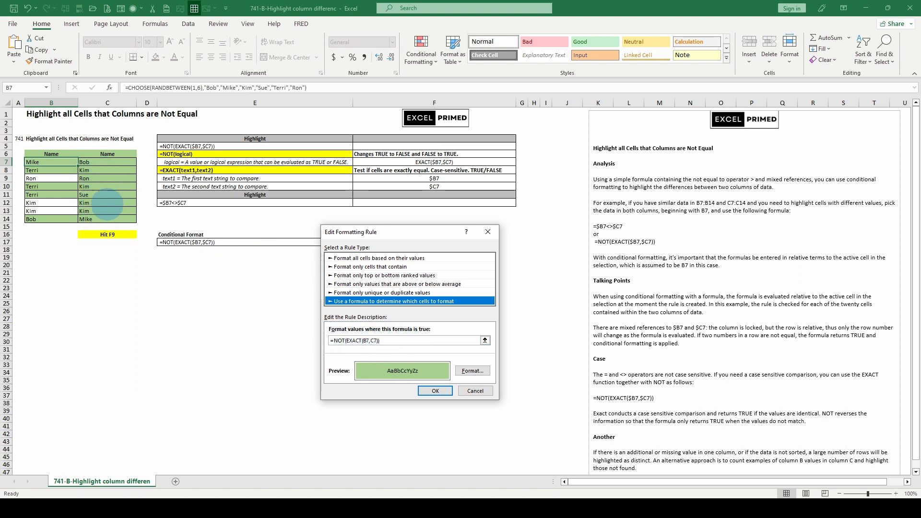
{"action": "left_click_drag", "start_coordinate": [345, 340], "coordinate": [378, 341]}
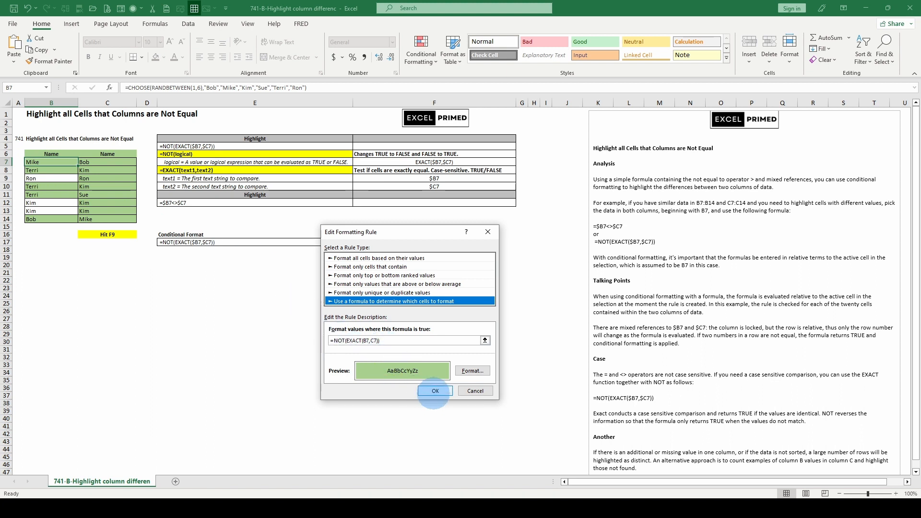
{"action": "left_click", "coordinate": [435, 391]}
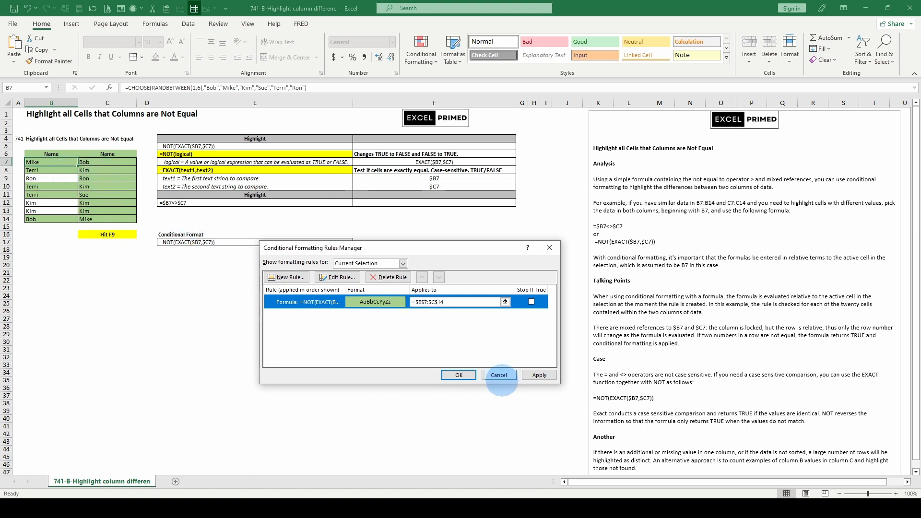
{"action": "left_click", "coordinate": [497, 375]}
{"action": "left_click", "coordinate": [102, 218]}
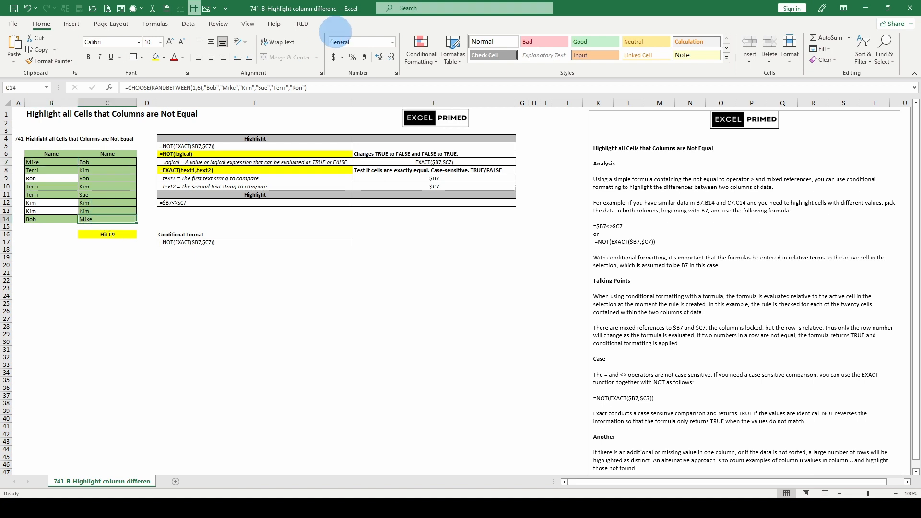
Edit the name list's conditional formatting rule so its formula reads =NOT(EXACT($B7,$C7)) with column-locked references.
{"action": "left_click", "coordinate": [421, 54]}
{"action": "left_click", "coordinate": [439, 214]}
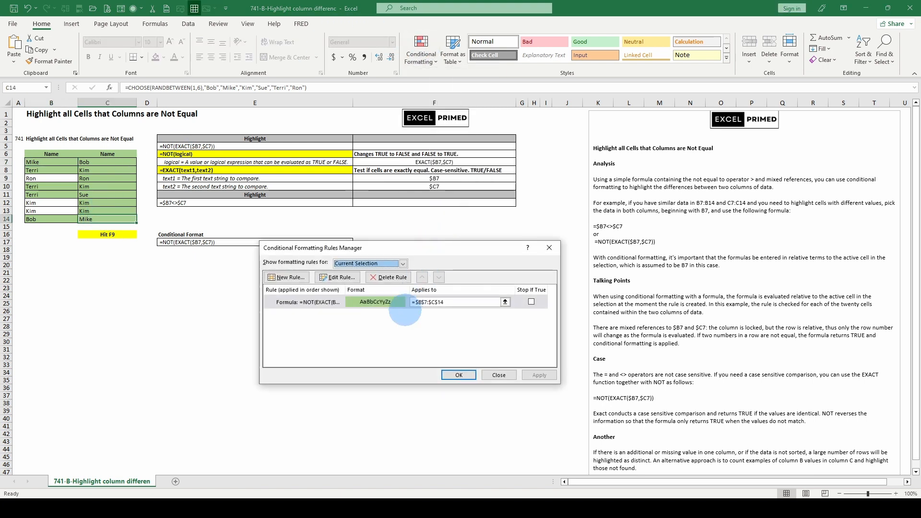
{"action": "left_click", "coordinate": [337, 278]}
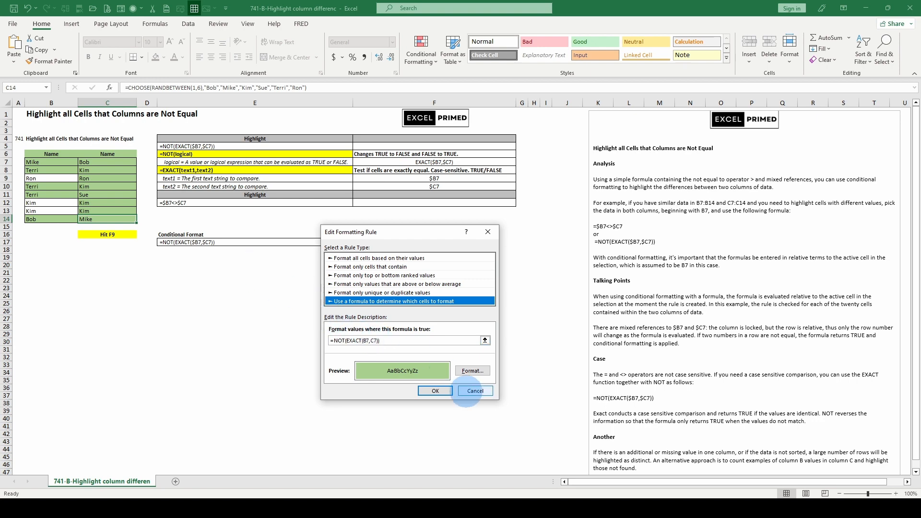
{"action": "left_click", "coordinate": [466, 391]}
{"action": "left_click", "coordinate": [337, 277]}
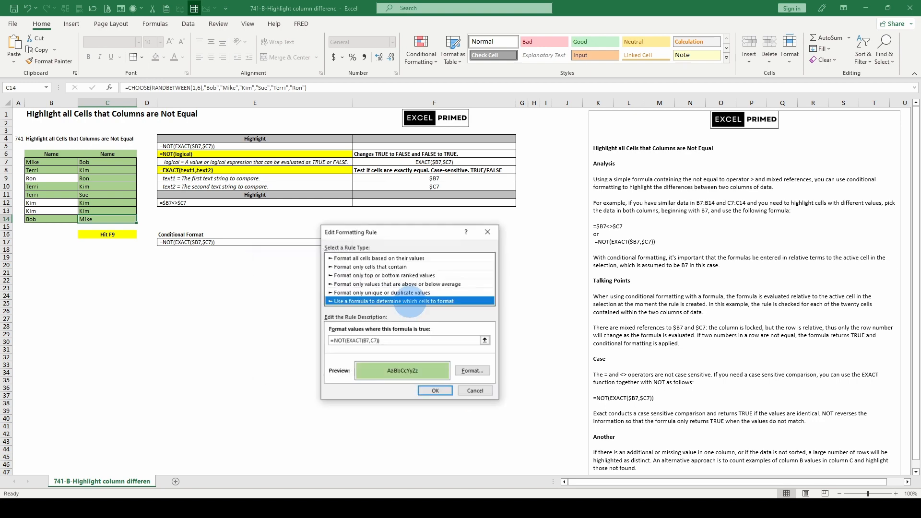
{"action": "left_click", "coordinate": [413, 340]}
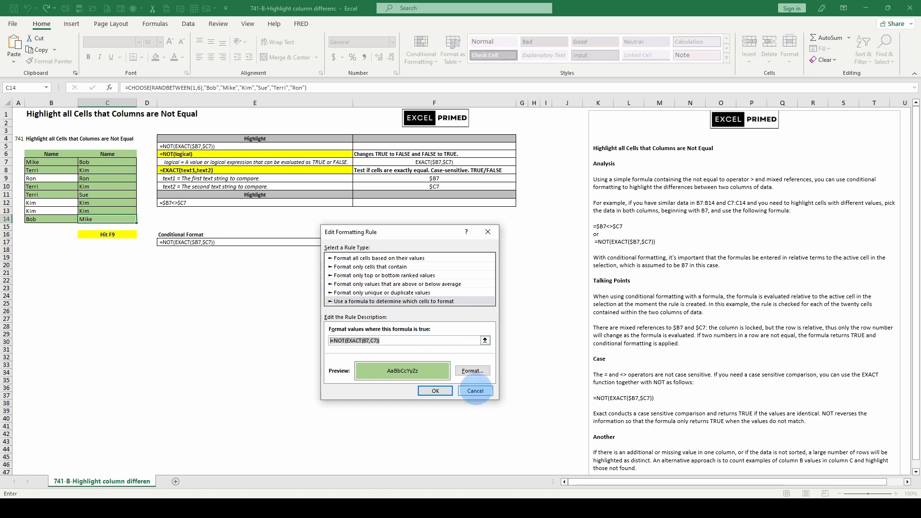
{"action": "left_click", "coordinate": [475, 389]}
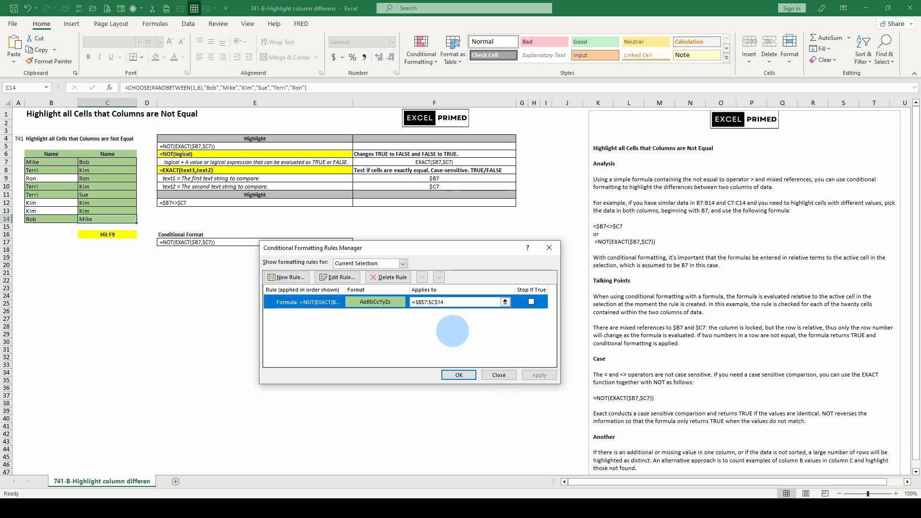
{"action": "double_click", "coordinate": [377, 303]}
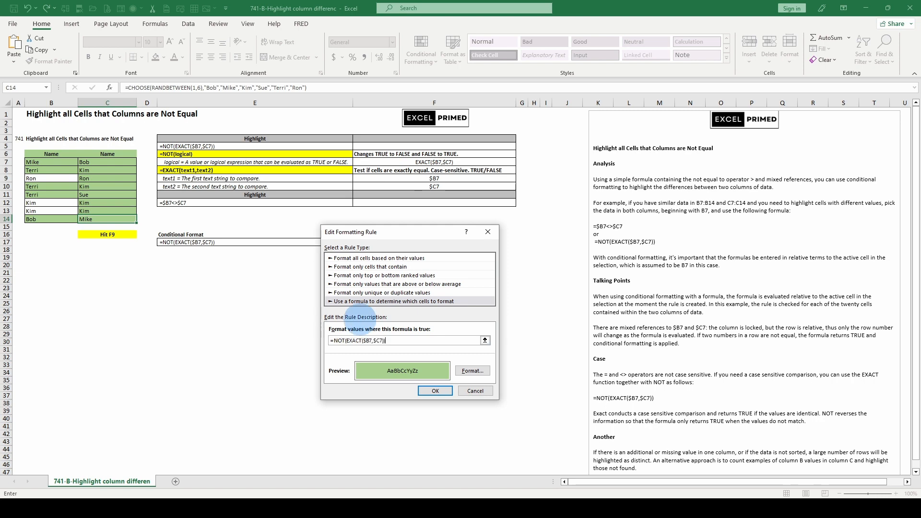
{"action": "left_click", "coordinate": [427, 391]}
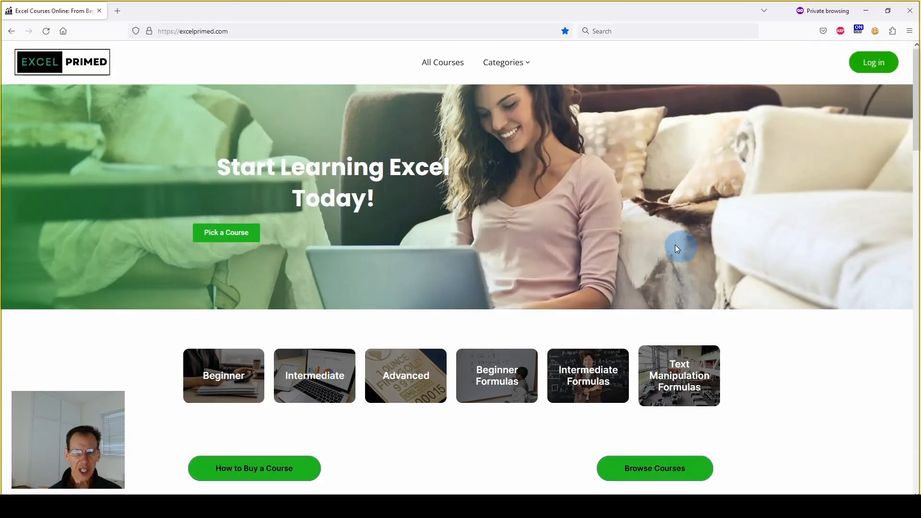
Browse the course listings on the Excel Primed website.
{"action": "scroll", "coordinate": [693, 264], "scroll_direction": "down", "scroll_amount": 5}
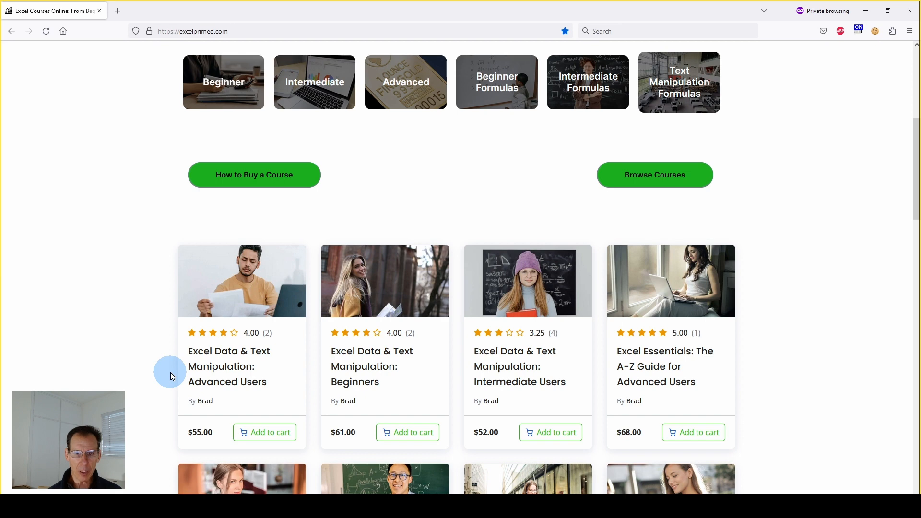
{"action": "scroll", "coordinate": [171, 372], "scroll_direction": "down", "scroll_amount": 2}
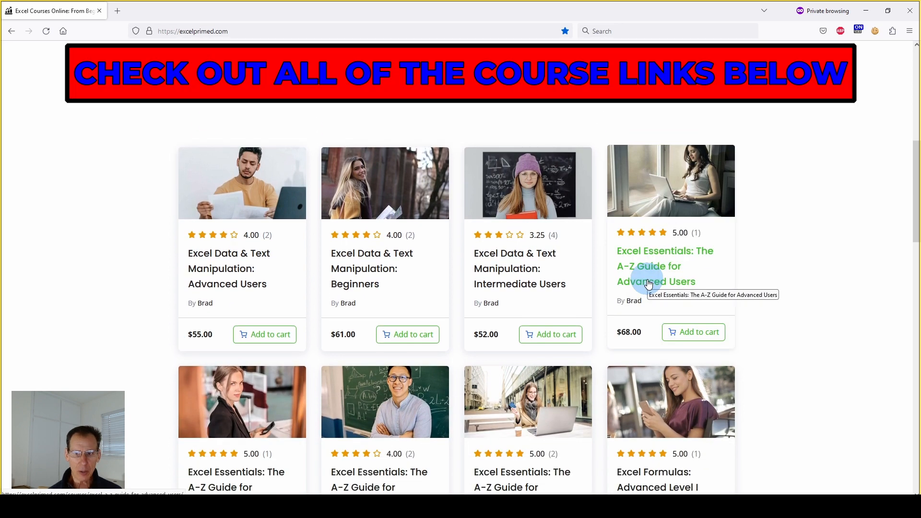
{"action": "scroll", "coordinate": [691, 237], "scroll_direction": "down", "scroll_amount": 1}
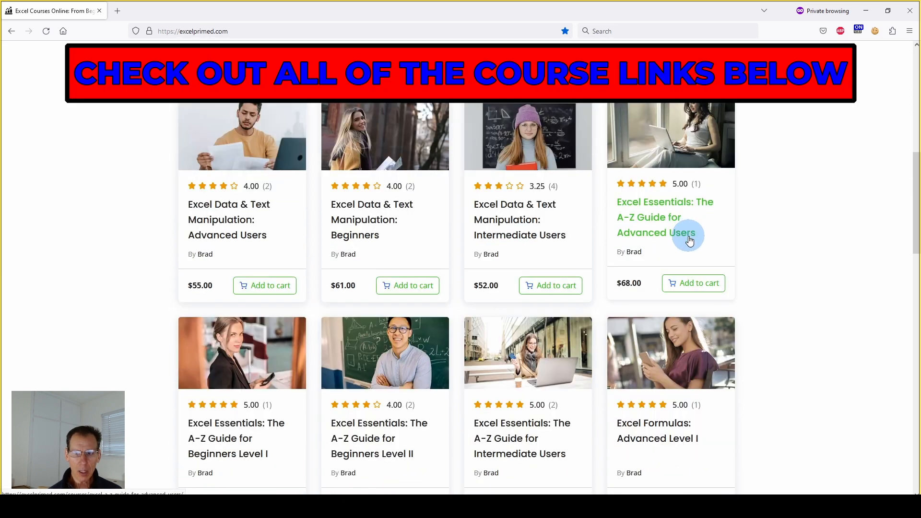
{"action": "scroll", "coordinate": [690, 240], "scroll_direction": "up", "scroll_amount": 1}
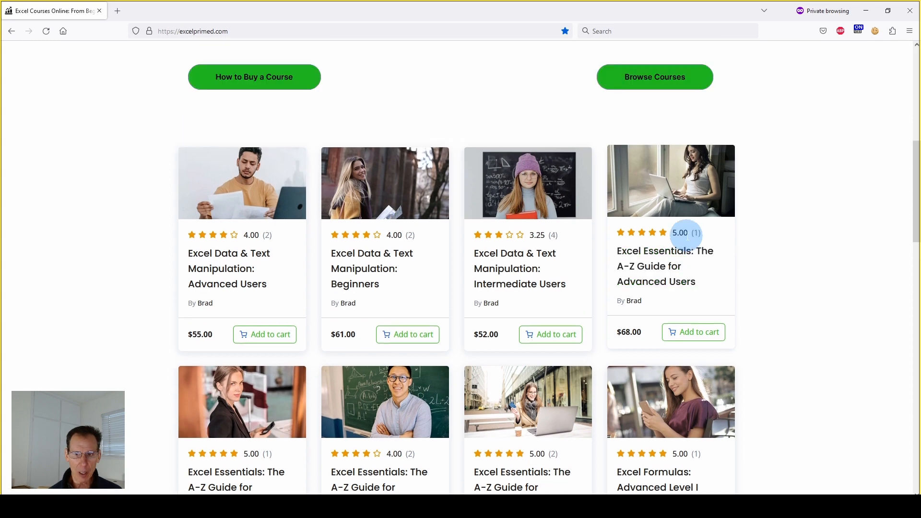
{"action": "scroll", "coordinate": [689, 240], "scroll_direction": "down", "scroll_amount": 1}
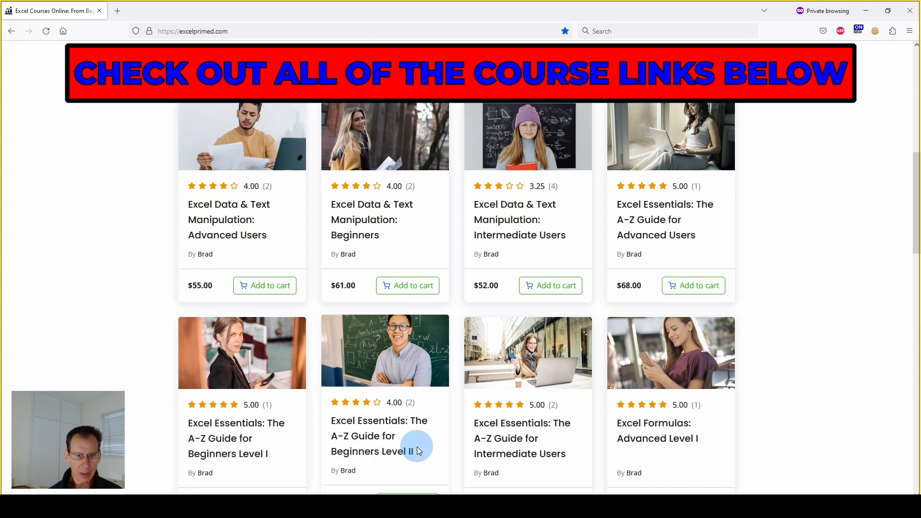
{"action": "scroll", "coordinate": [415, 447], "scroll_direction": "down", "scroll_amount": 1}
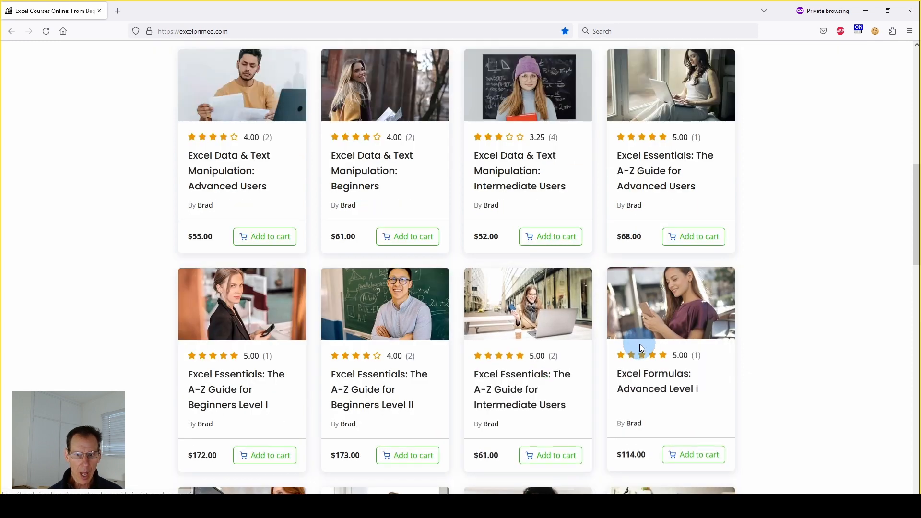
{"action": "scroll", "coordinate": [672, 331], "scroll_direction": "down", "scroll_amount": 2}
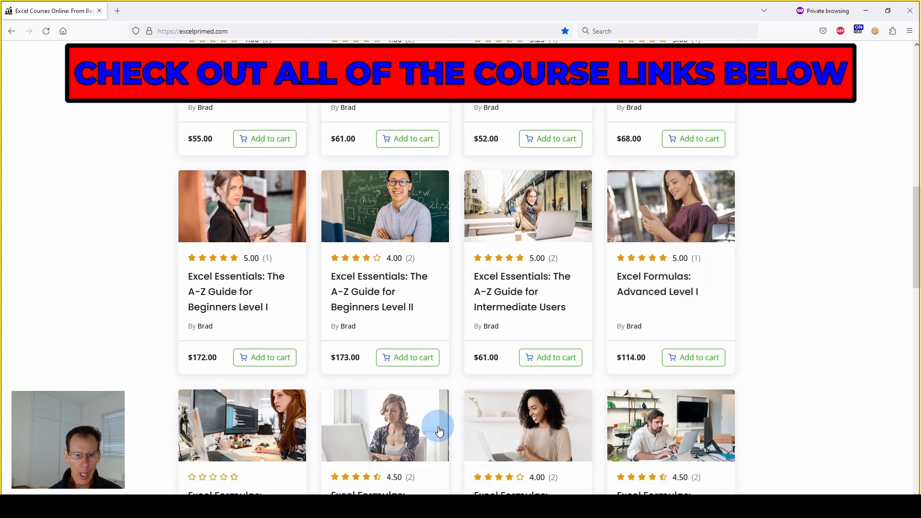
{"action": "scroll", "coordinate": [440, 432], "scroll_direction": "down", "scroll_amount": 1}
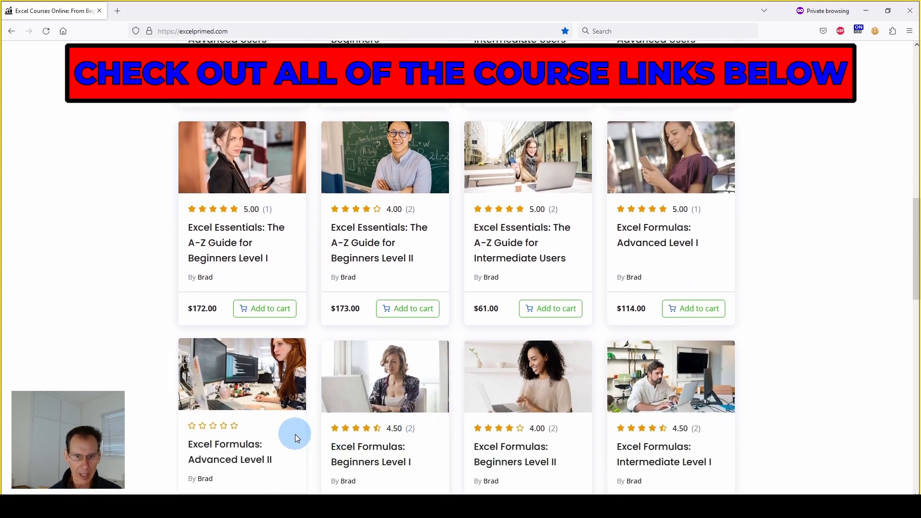
{"action": "scroll", "coordinate": [465, 424], "scroll_direction": "down", "scroll_amount": 1}
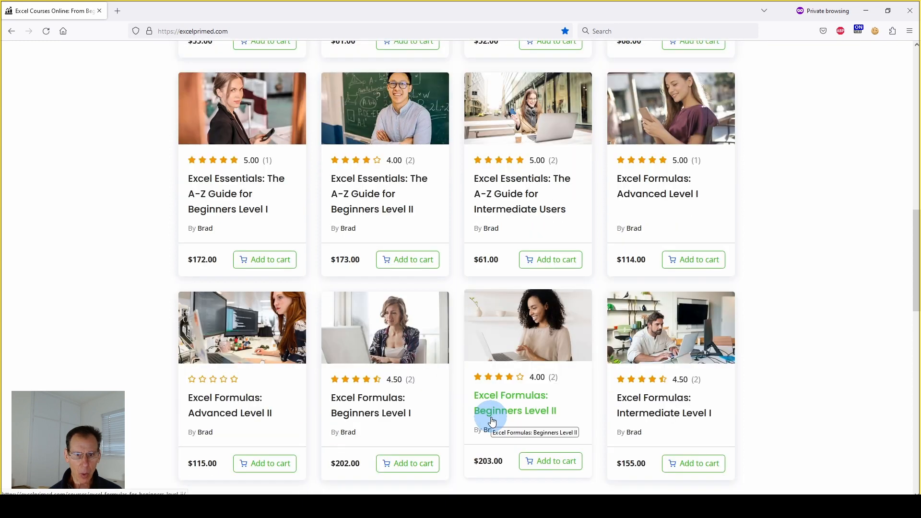
{"action": "scroll", "coordinate": [492, 421], "scroll_direction": "up", "scroll_amount": 6}
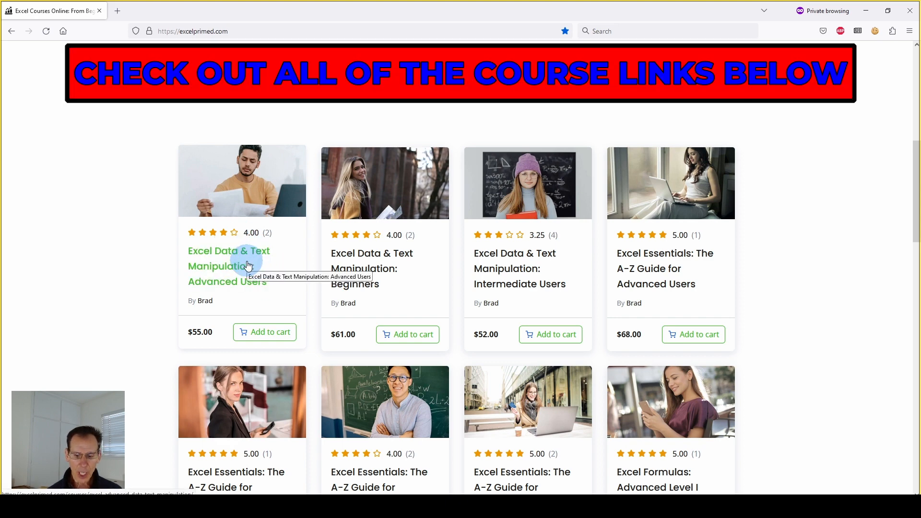
Reopen the name list's conditional formatting rule and review its =NOT(EXACT($B7,$C7)) formula.
{"action": "left_click", "coordinate": [421, 54]}
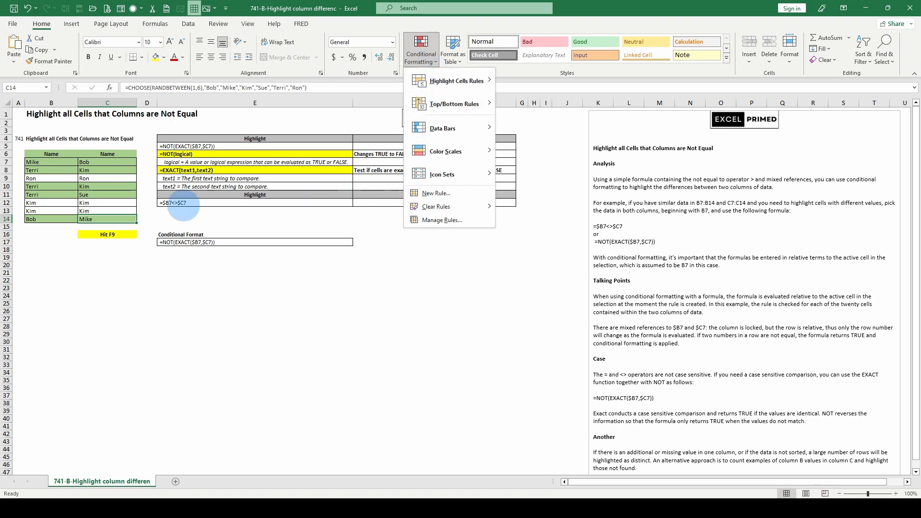
{"action": "left_click", "coordinate": [441, 220]}
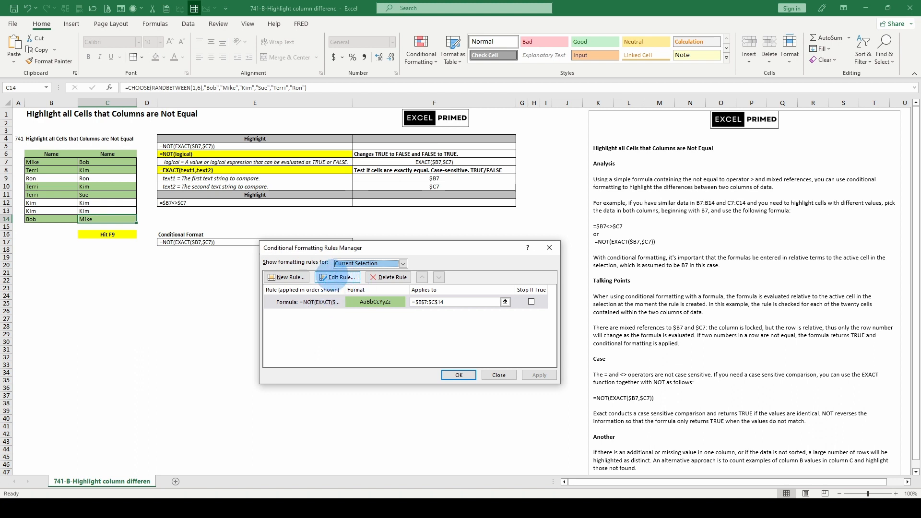
{"action": "left_click", "coordinate": [335, 277]}
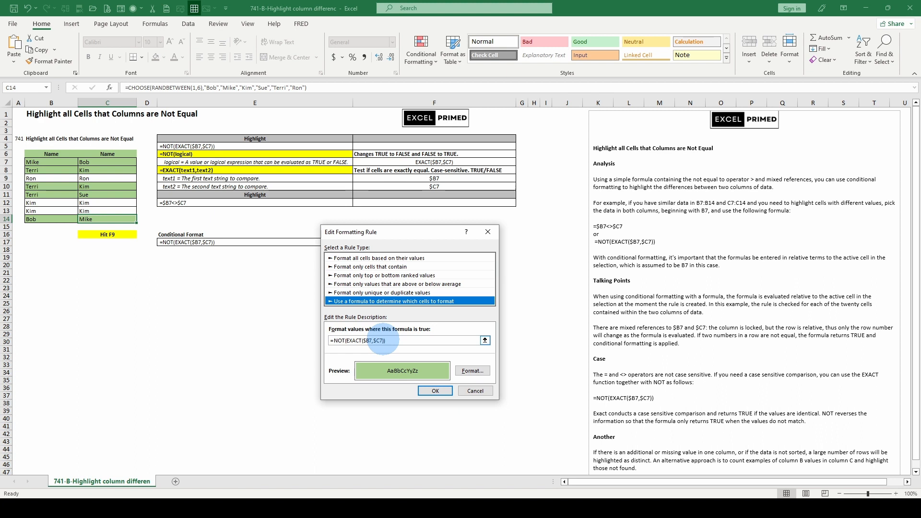
{"action": "left_click", "coordinate": [434, 390]}
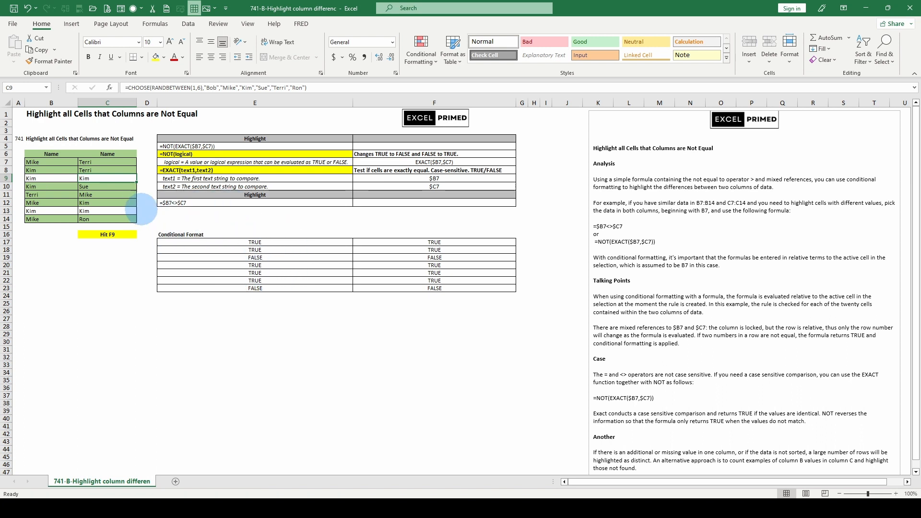
Compare the formulas in E17 and F17, and review the conditional formatting rules on the name list.
{"action": "left_click", "coordinate": [255, 242]}
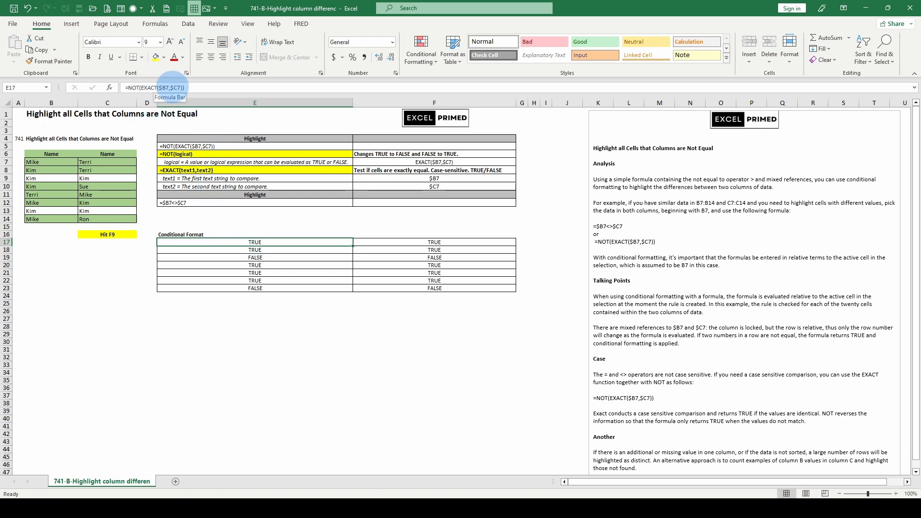
{"action": "left_click", "coordinate": [401, 243]}
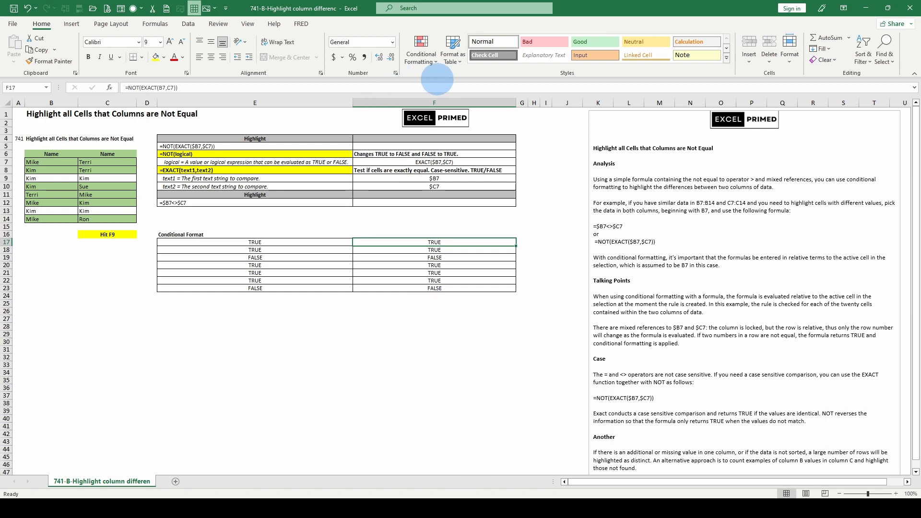
{"action": "left_click", "coordinate": [422, 53]}
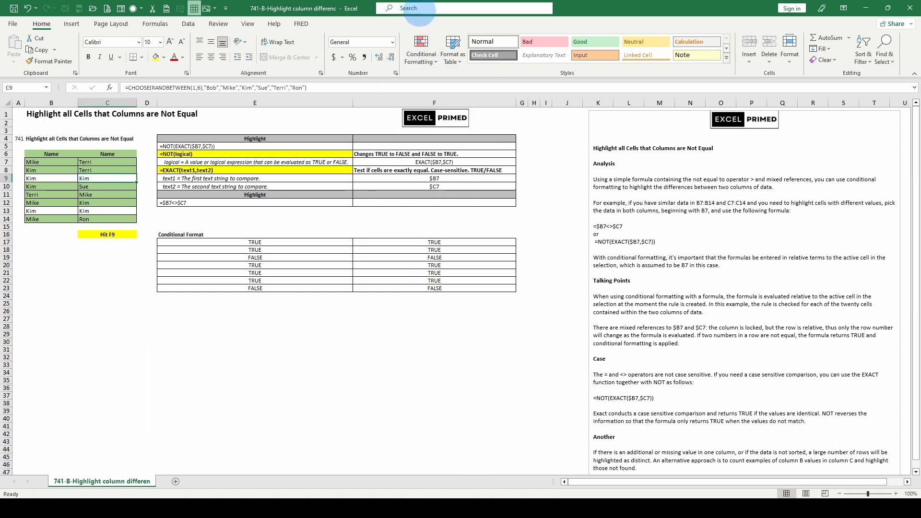
{"action": "left_click", "coordinate": [422, 54]}
{"action": "left_click", "coordinate": [434, 223]}
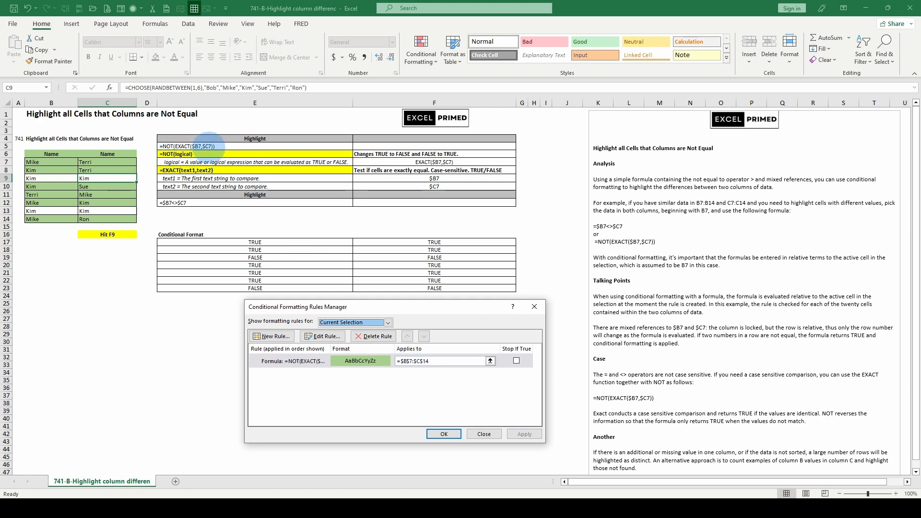
{"action": "left_click", "coordinate": [484, 433]}
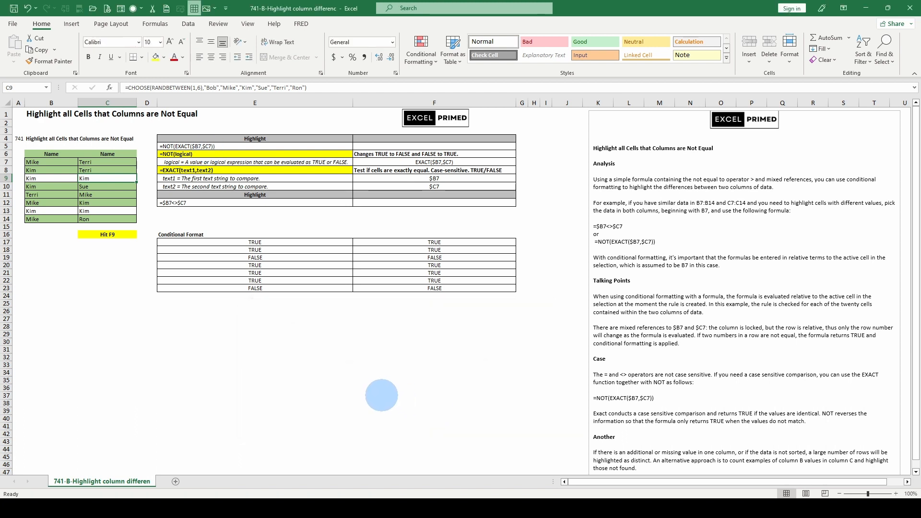